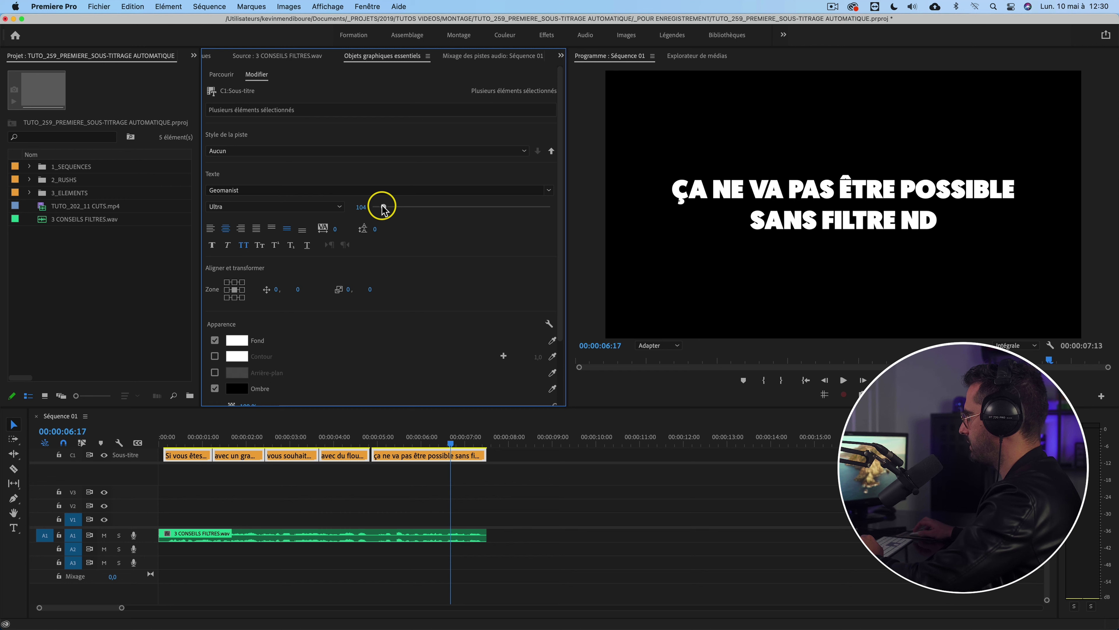
- Set the font size of the selected subtitles to 99 and play the sequence to check them
left_click_drag(385, 210, 383, 211)
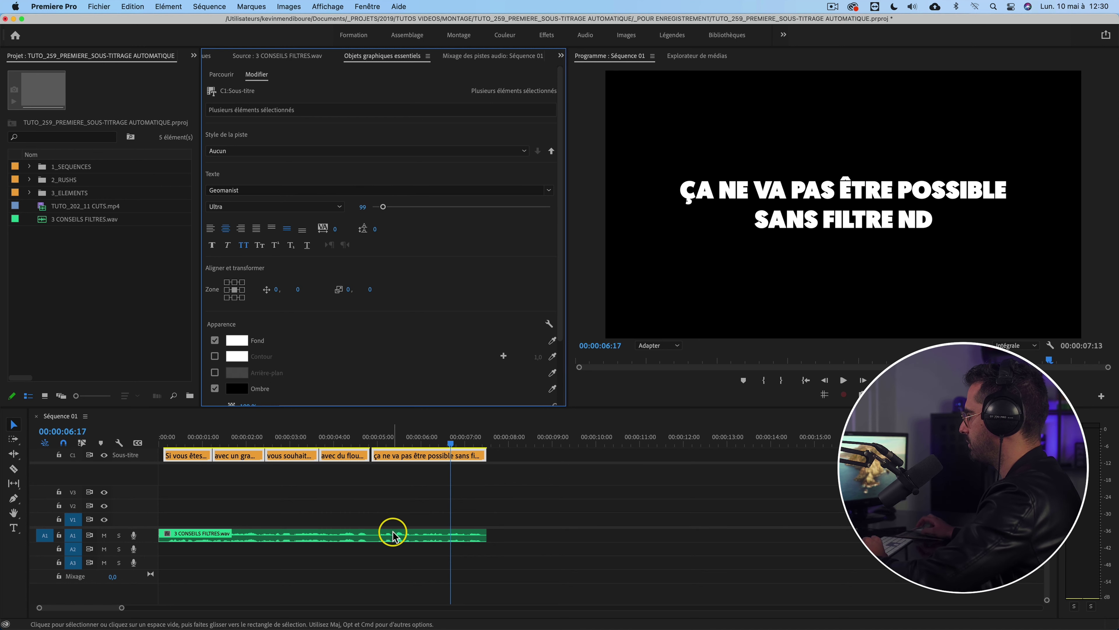
left_click(195, 442)
key("space")
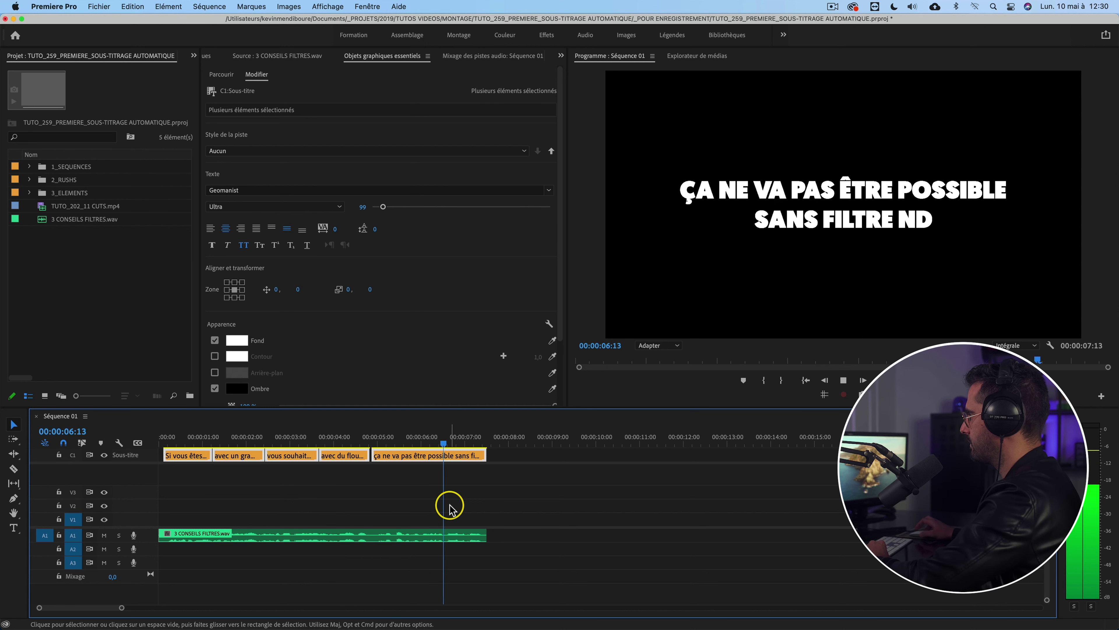
key("space")
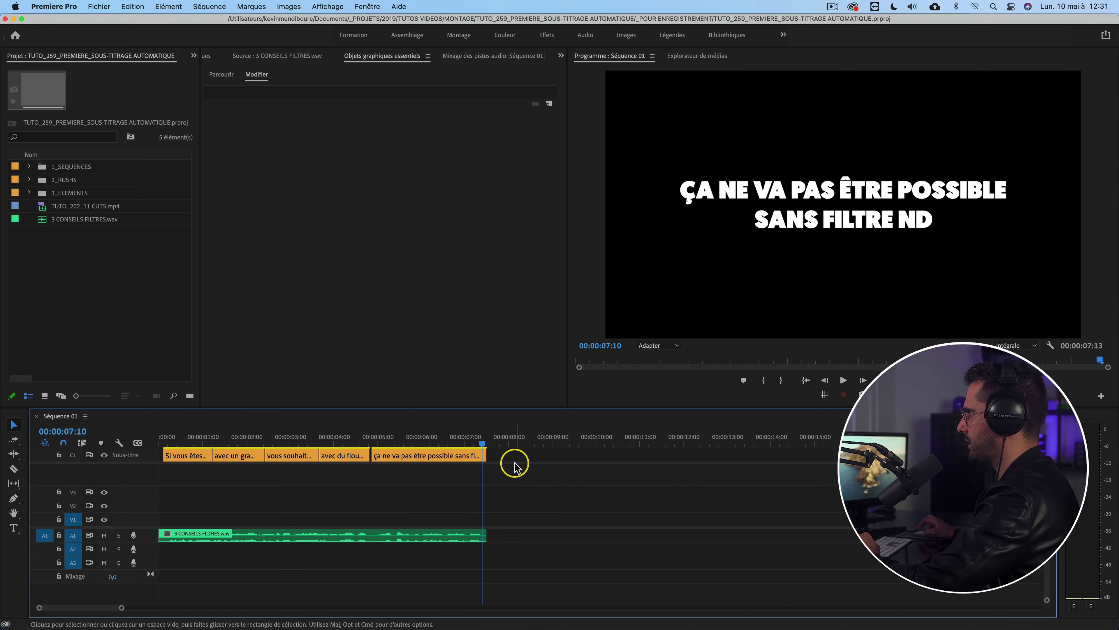
- Open the SRT file export for the subtitle track of Séquence 01 and cancel it
left_click(367, 6)
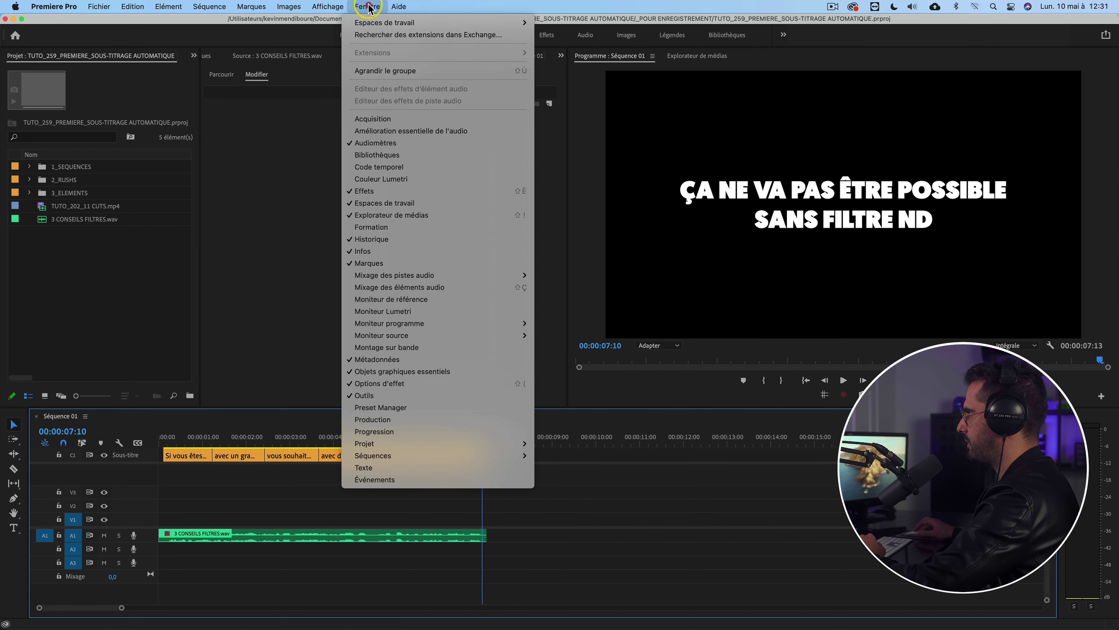
left_click(372, 467)
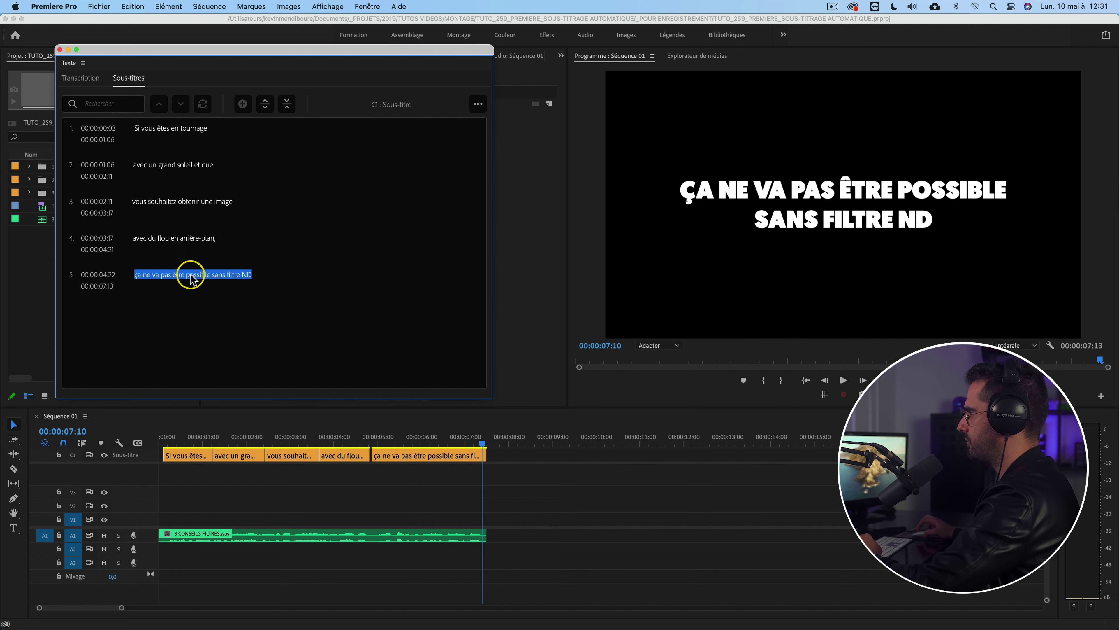
left_click(478, 105)
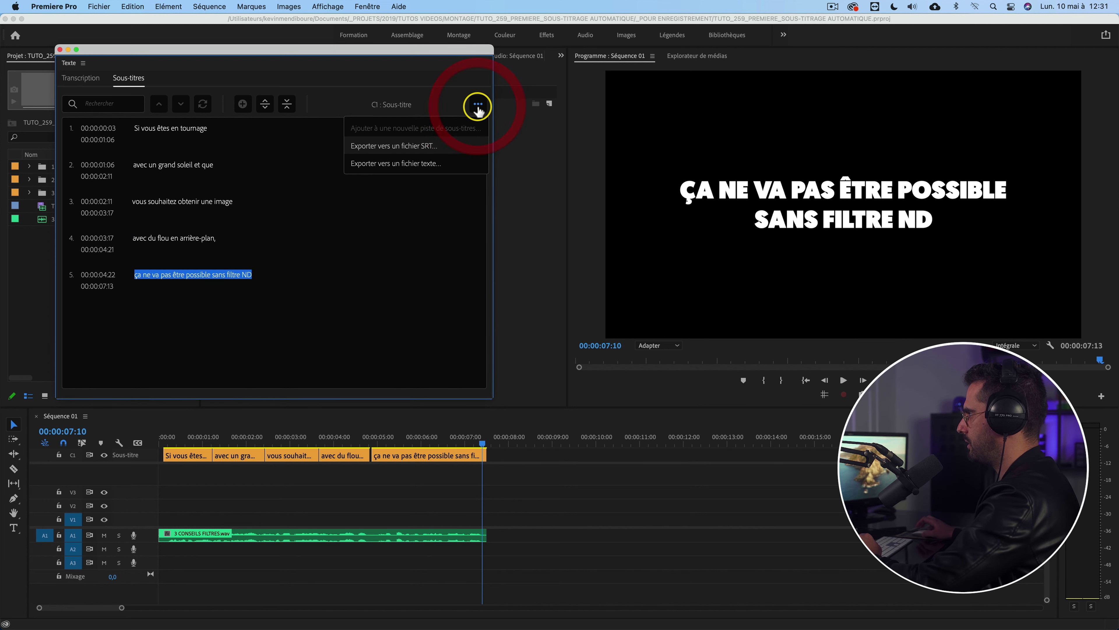
left_click(405, 147)
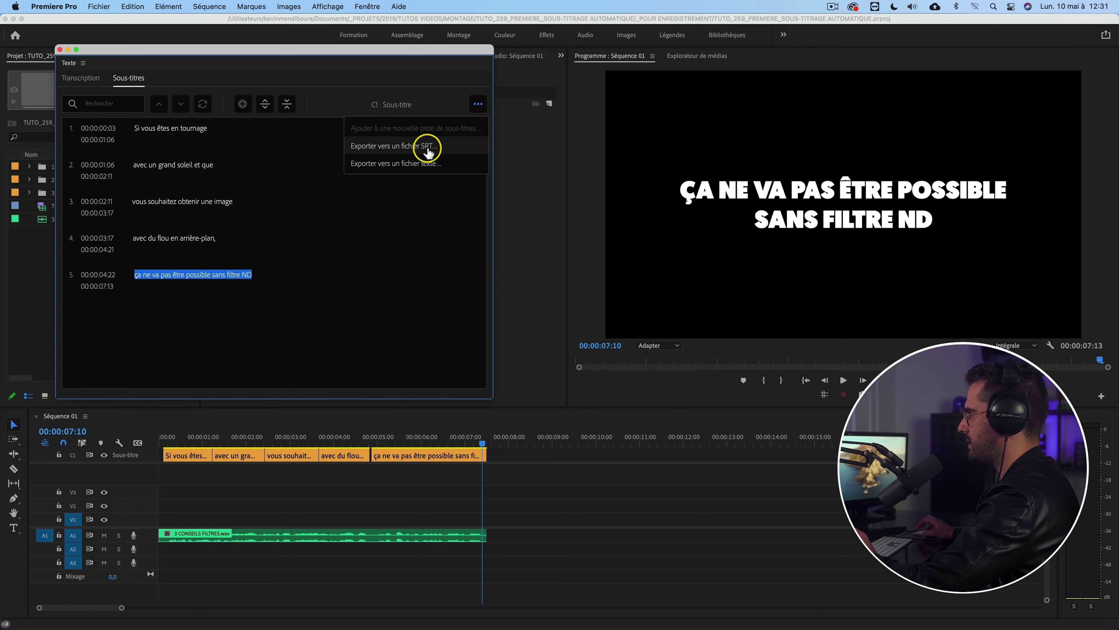
left_click(459, 147)
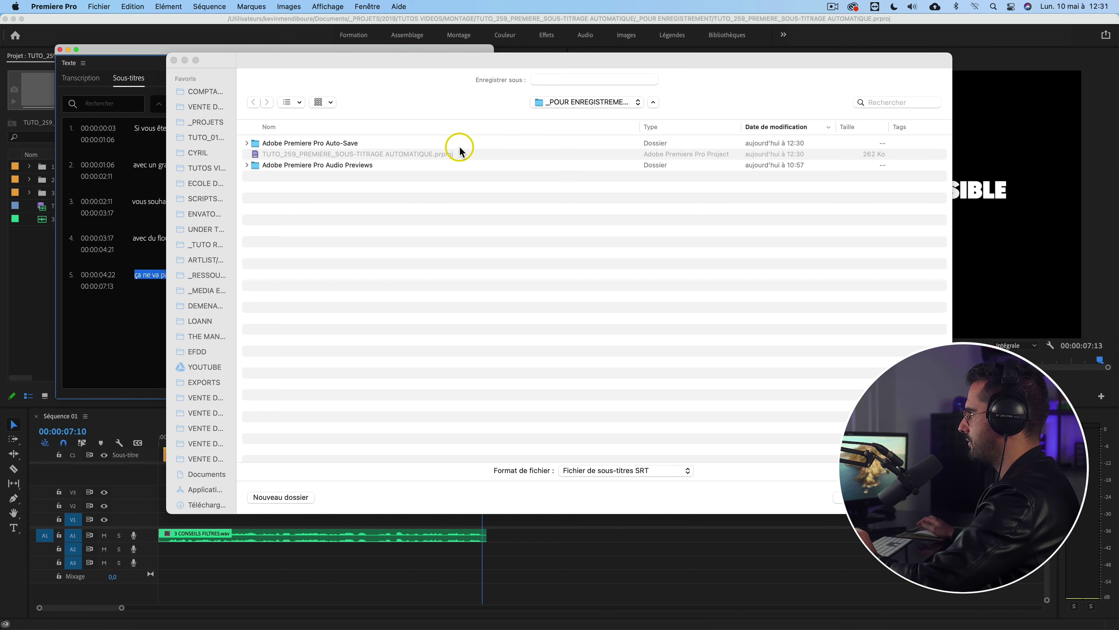
key("Escape")
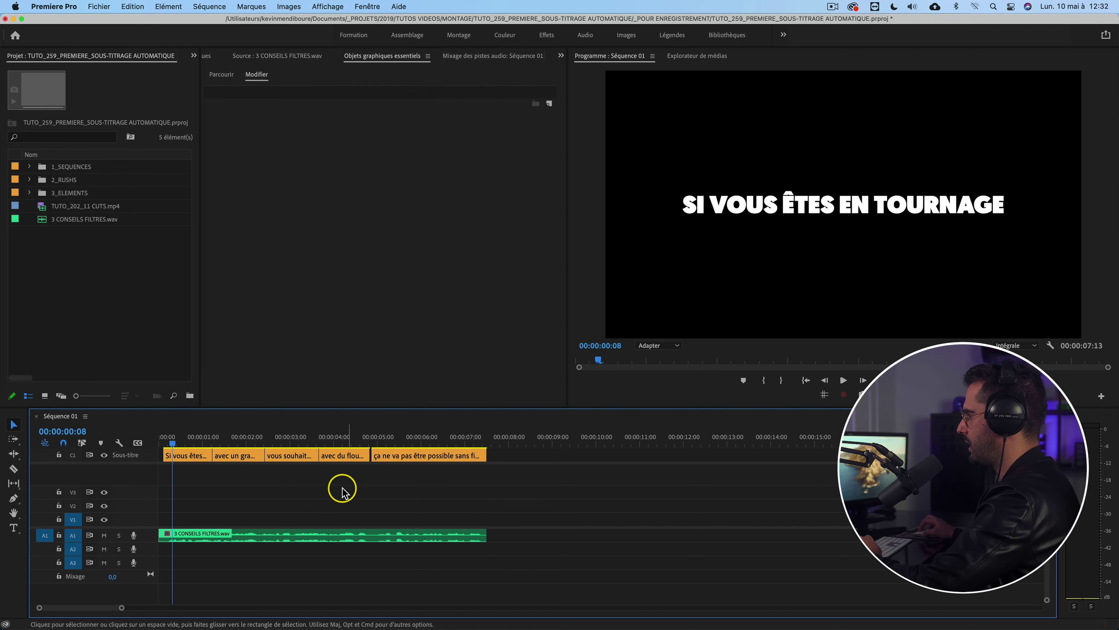
- Examine the display options for the subtitle tracks and scrub through the subtitles of Séquence 01
left_click(138, 442)
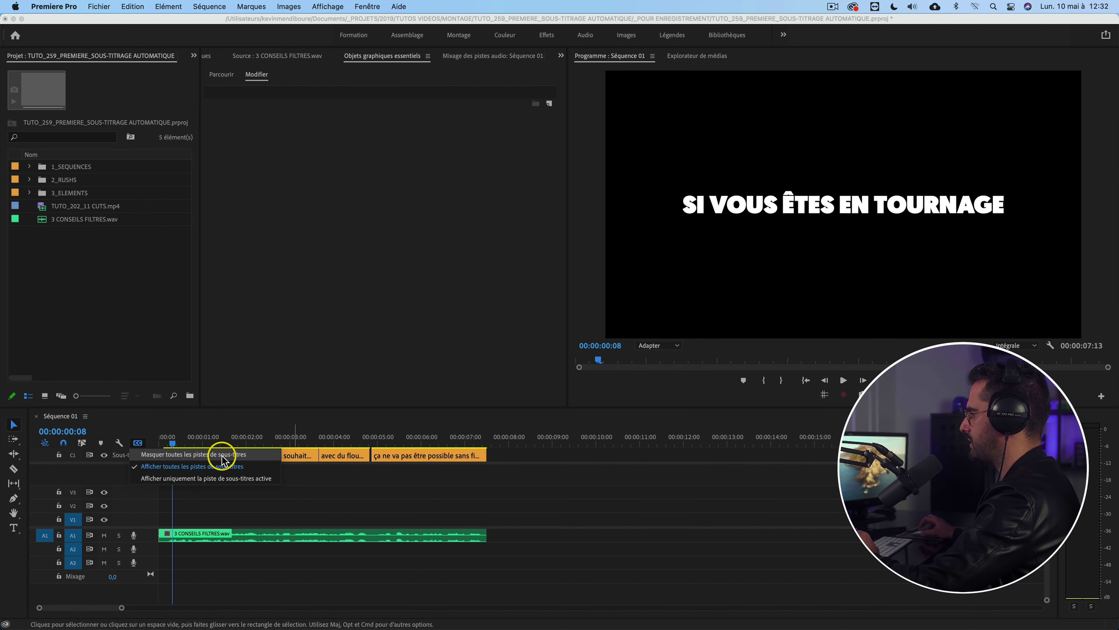
left_click(299, 476)
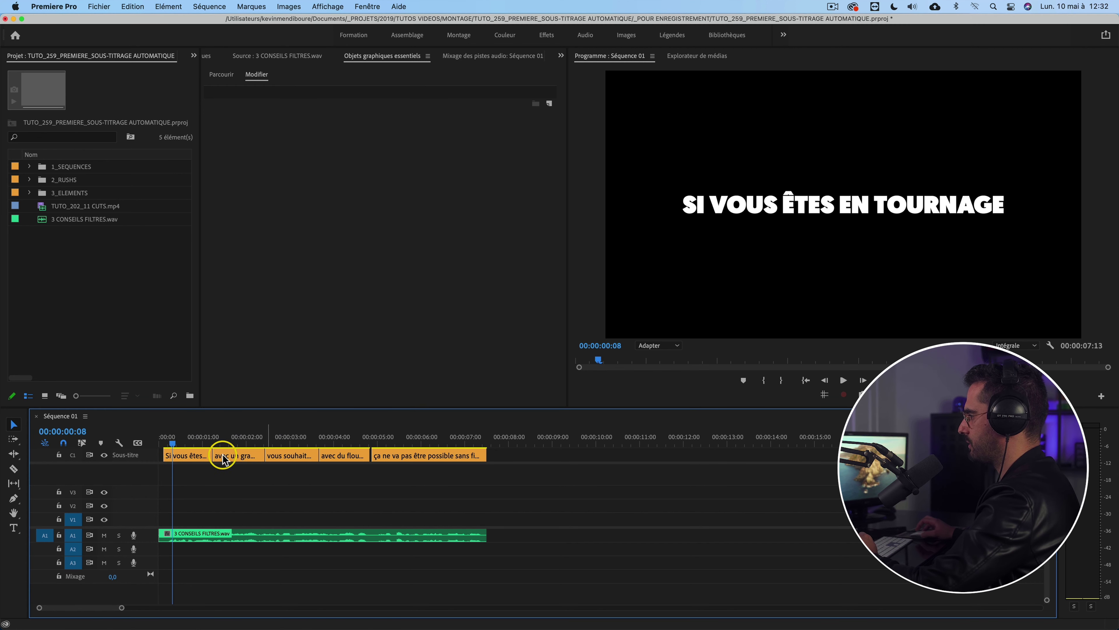
left_click_drag(536, 449, 221, 437)
left_click(194, 438)
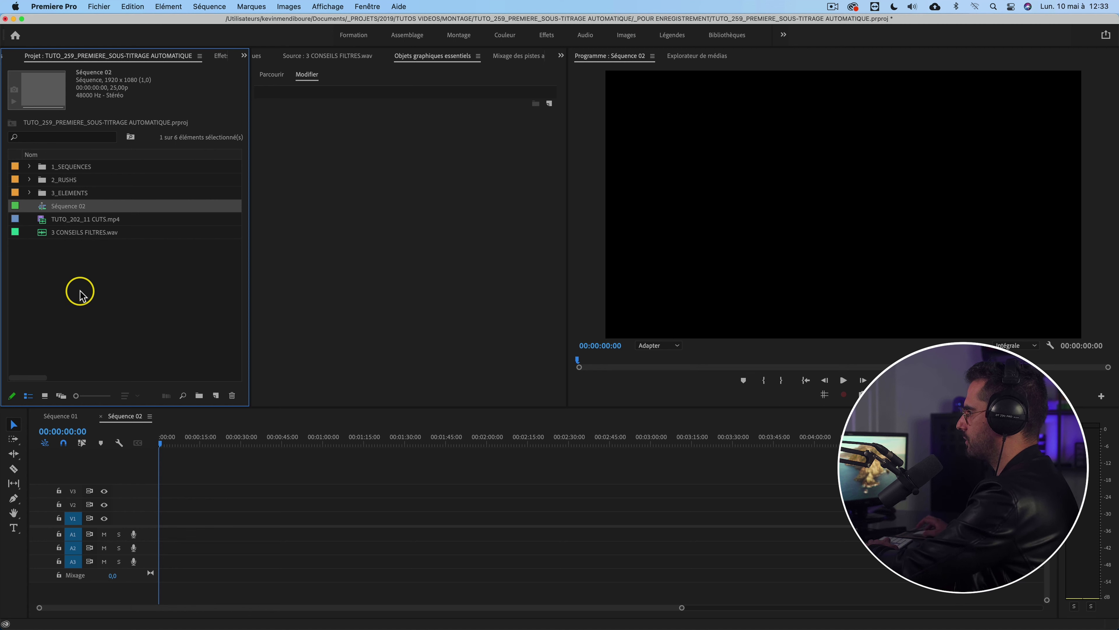
- Place the clip TUTO_202_11 CUTS.mp4 at the start of Séquence 02 and play part of it
double_click(43, 220)
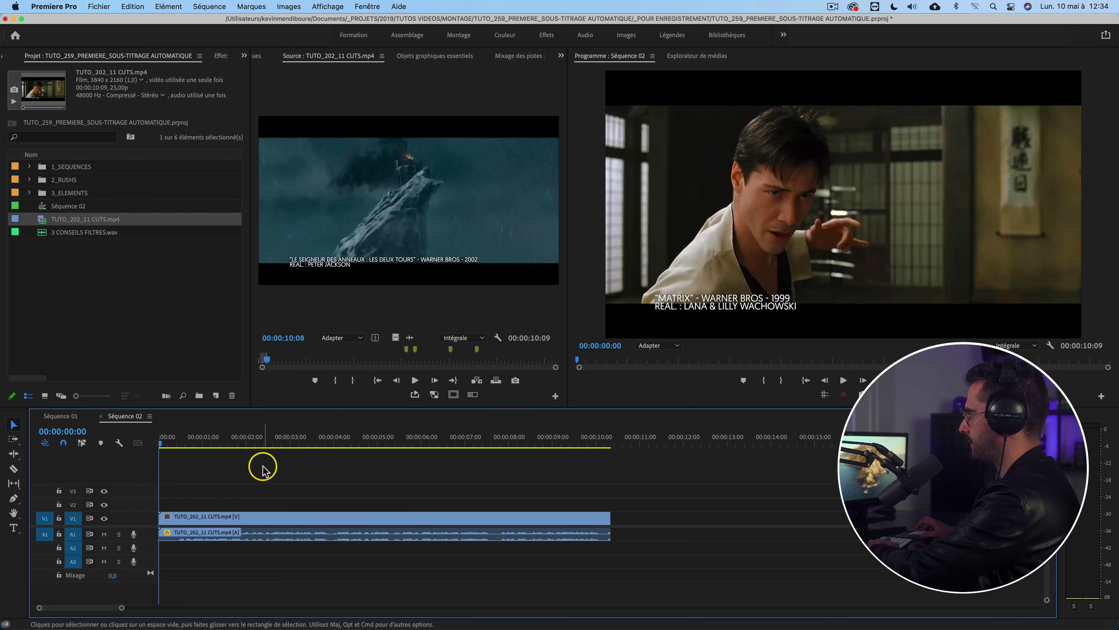
key("space")
key("space")
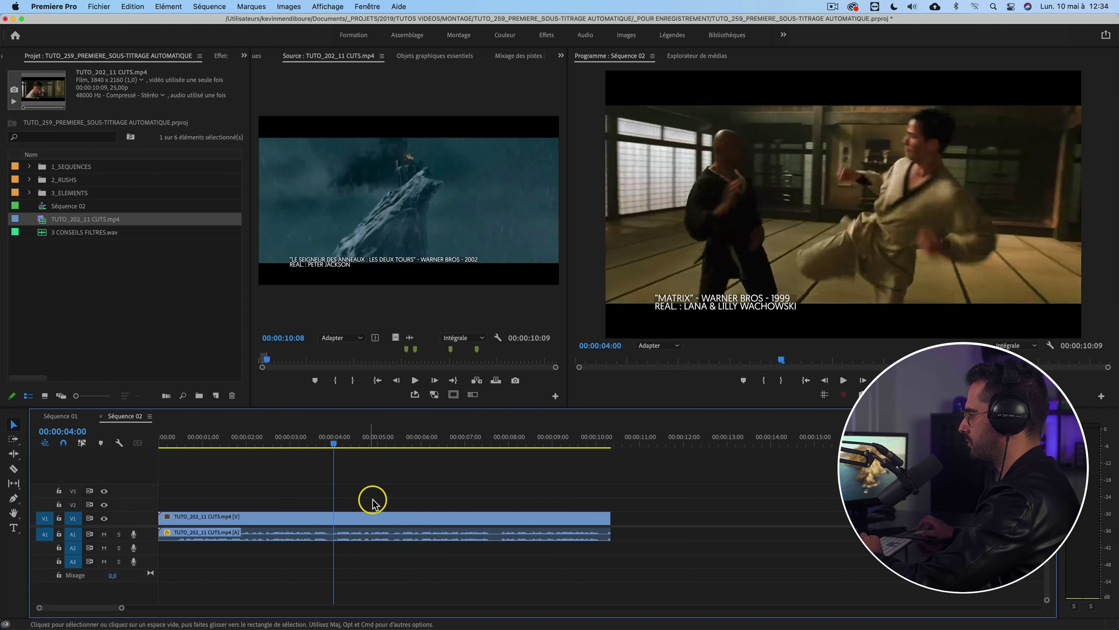
- Transcribe Séquence 02 from the Audio 1 track with the language set to Français
left_click(356, 535)
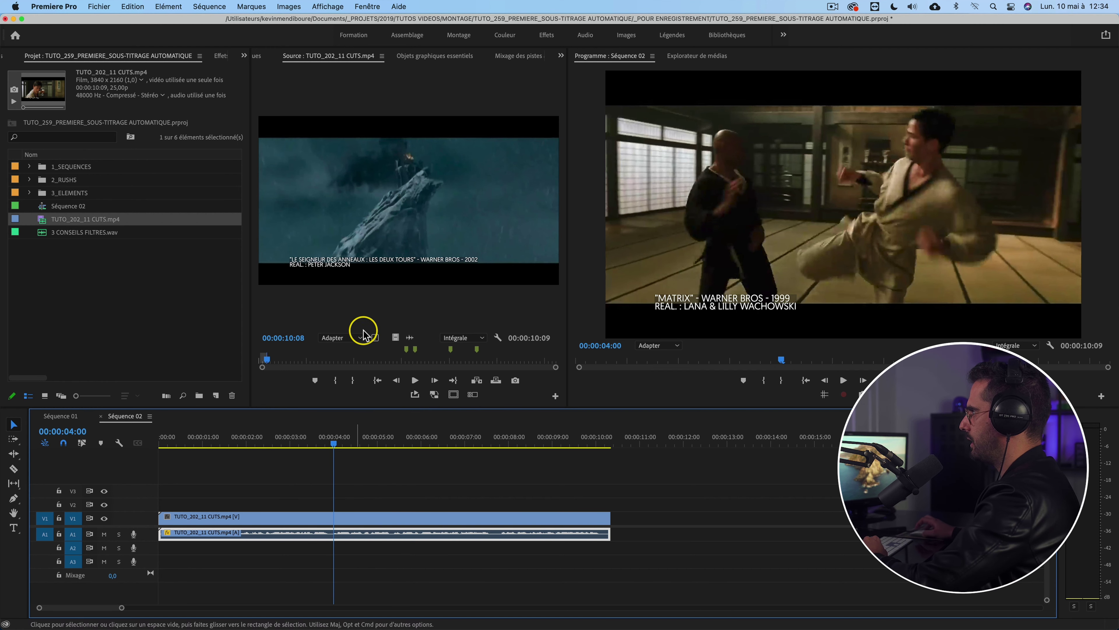
left_click(369, 7)
left_click(364, 467)
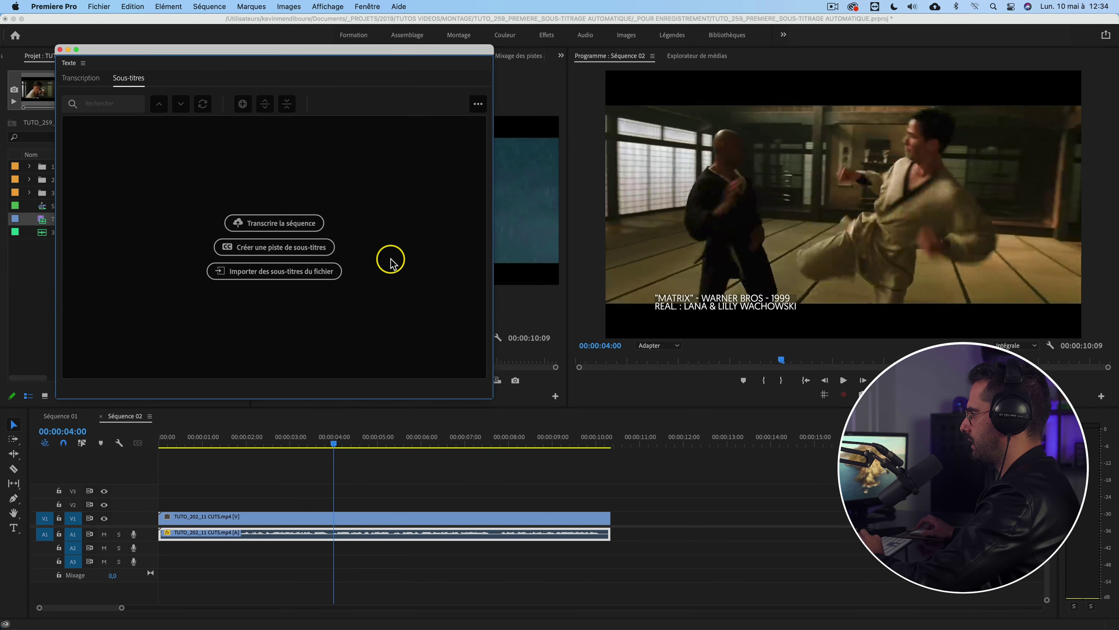
left_click(296, 224)
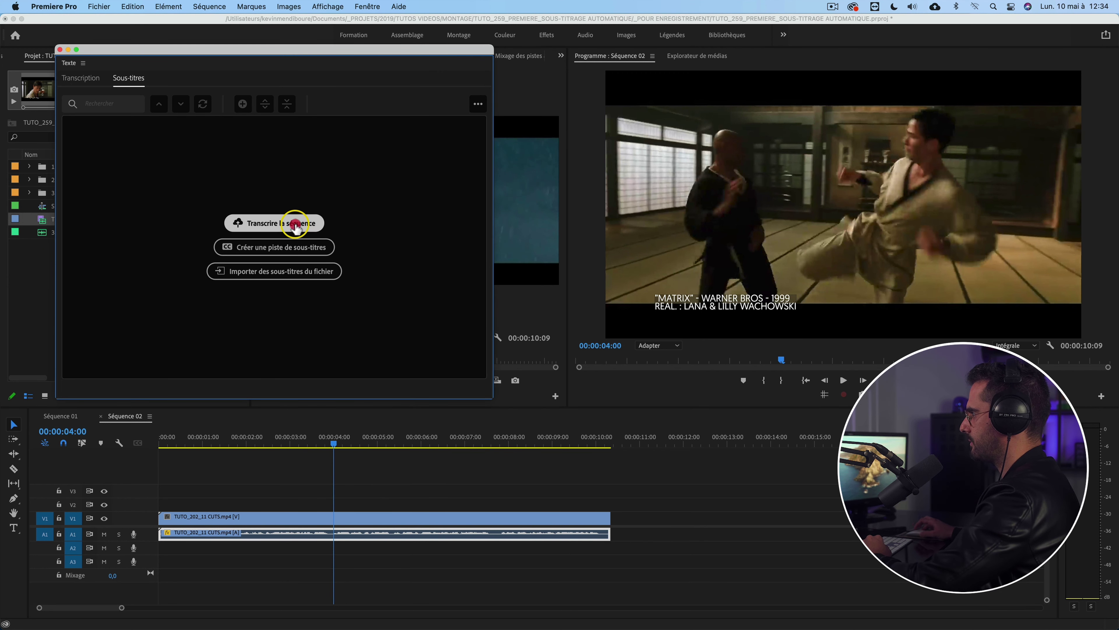
left_click(595, 307)
left_click(567, 342)
left_click(565, 336)
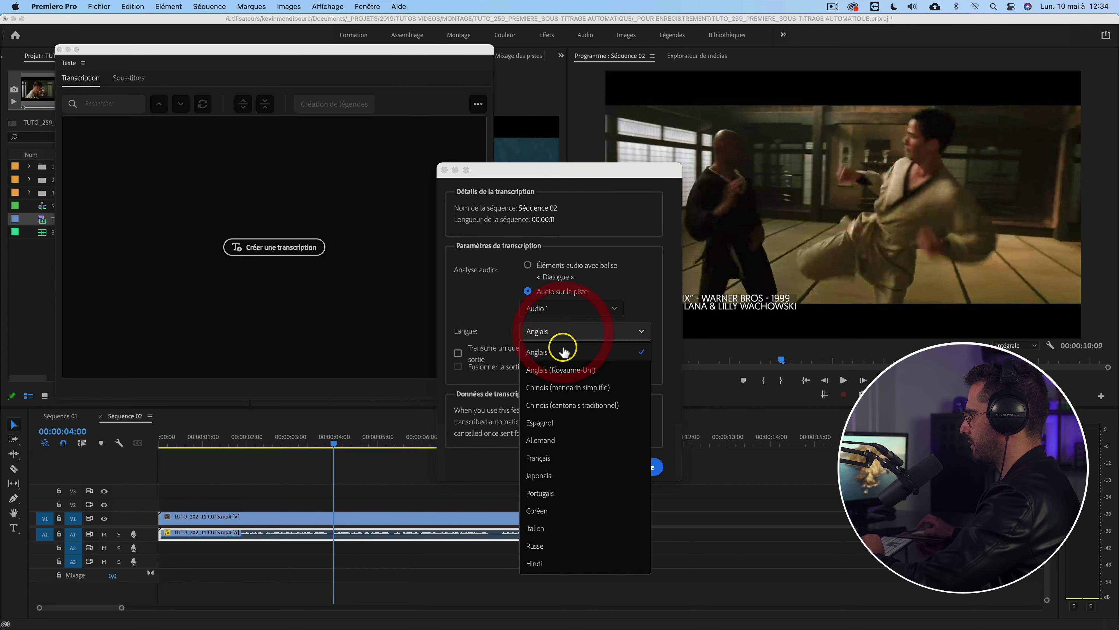
left_click(576, 461)
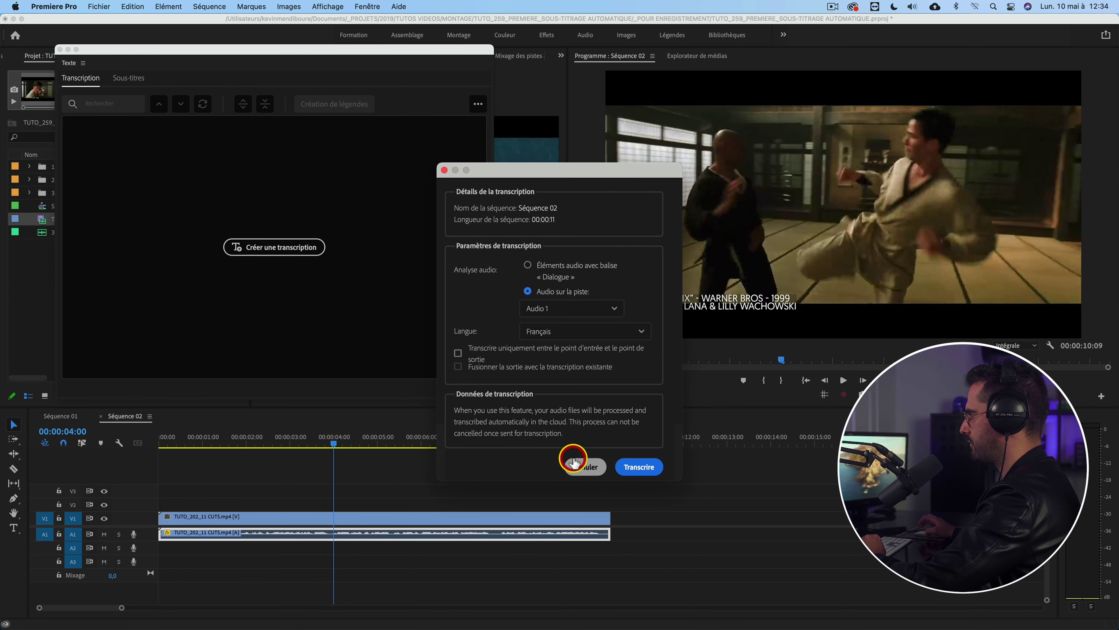
left_click(642, 466)
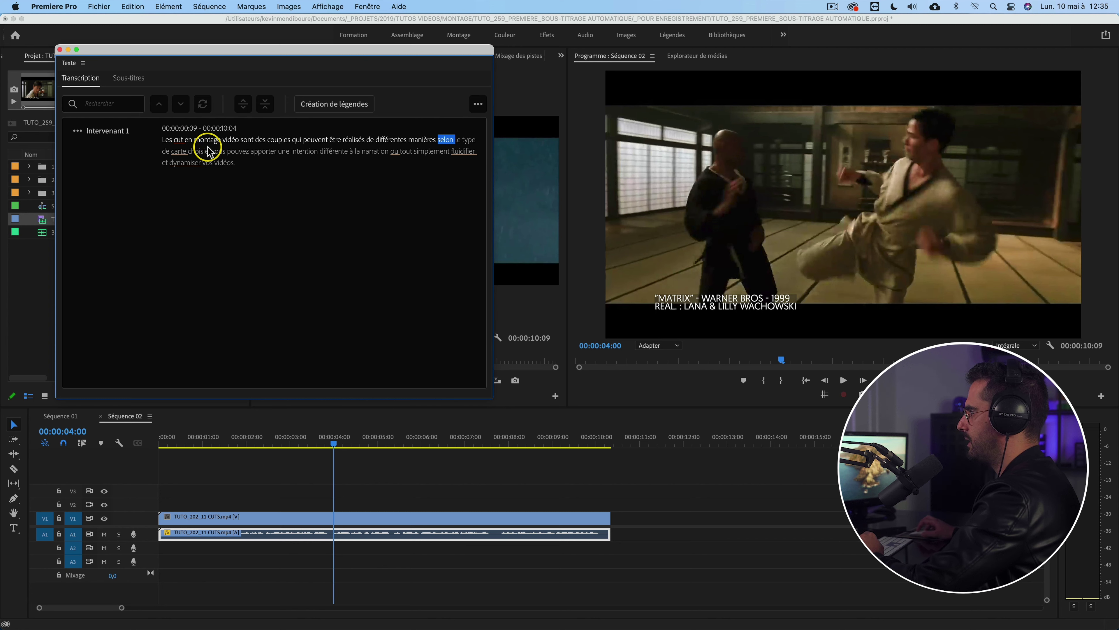
- Correct the beginning of the transcript to read "Les cuts en montage vidéo sont des coupes"
double_click(237, 149)
left_click(301, 154)
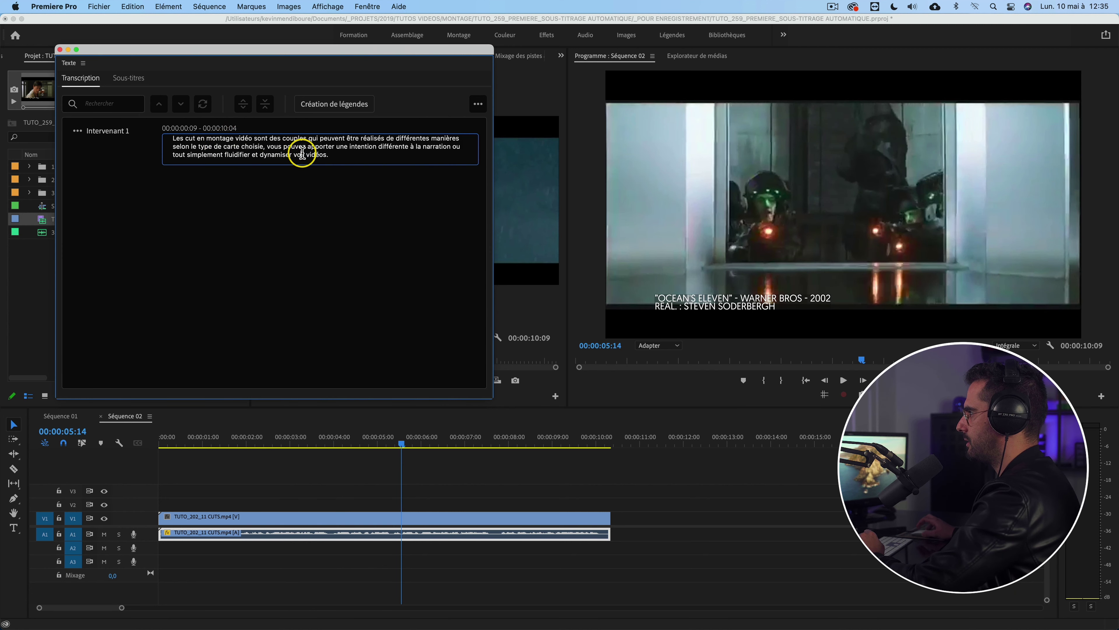
left_click(199, 137)
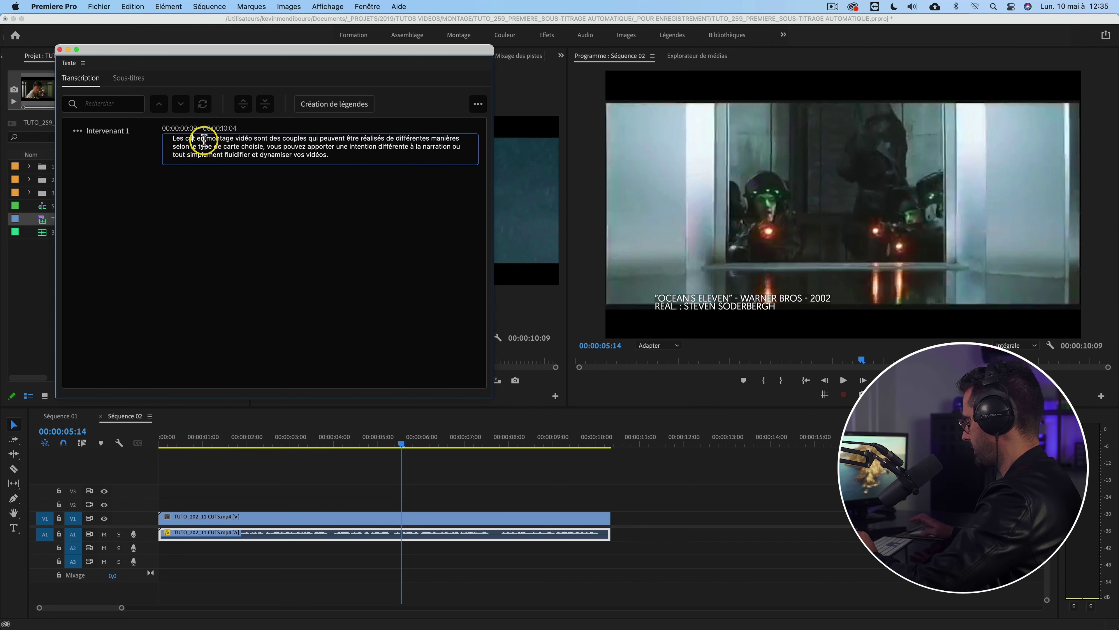
type("s")
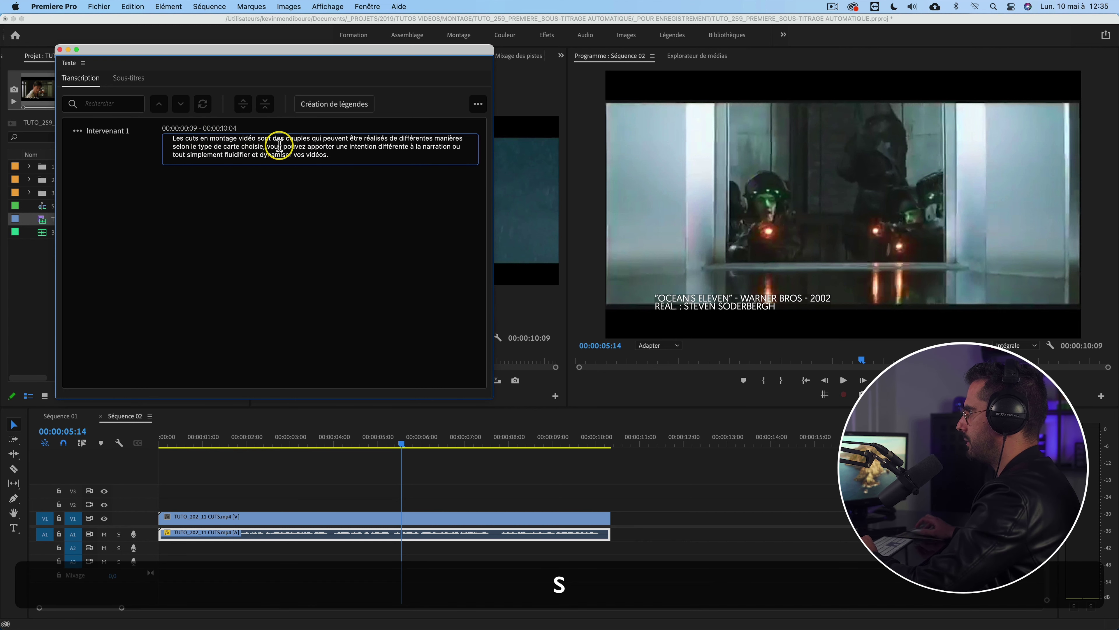
left_click(304, 138)
key("BackSpace")
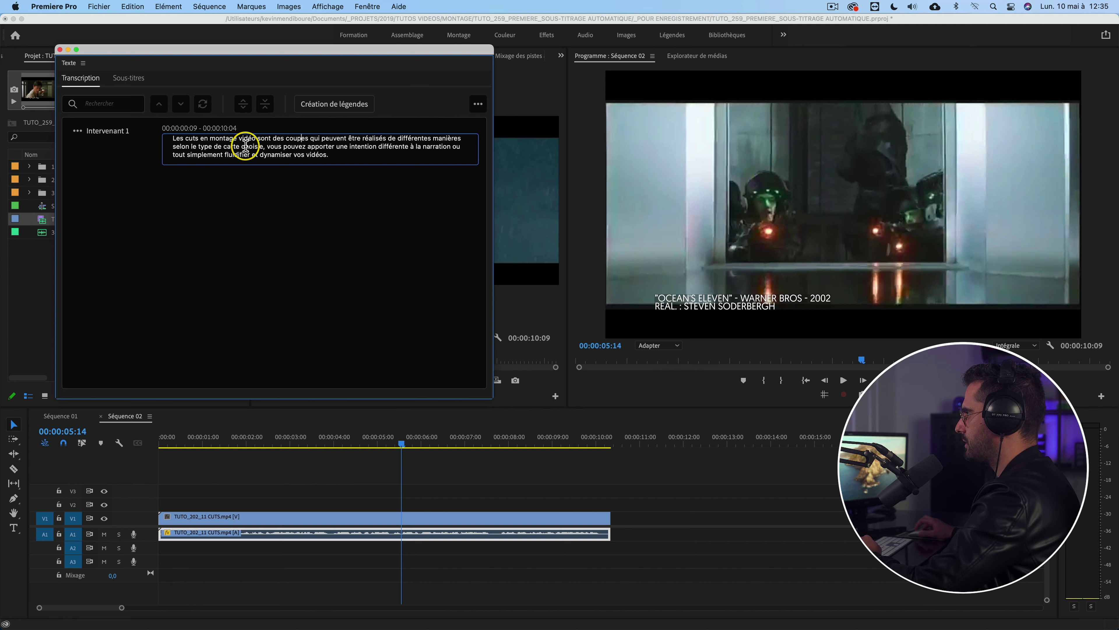
- Correct the next transcript phrase to read "selon le type de cuts choisis" and finish the text editing
type("ut")
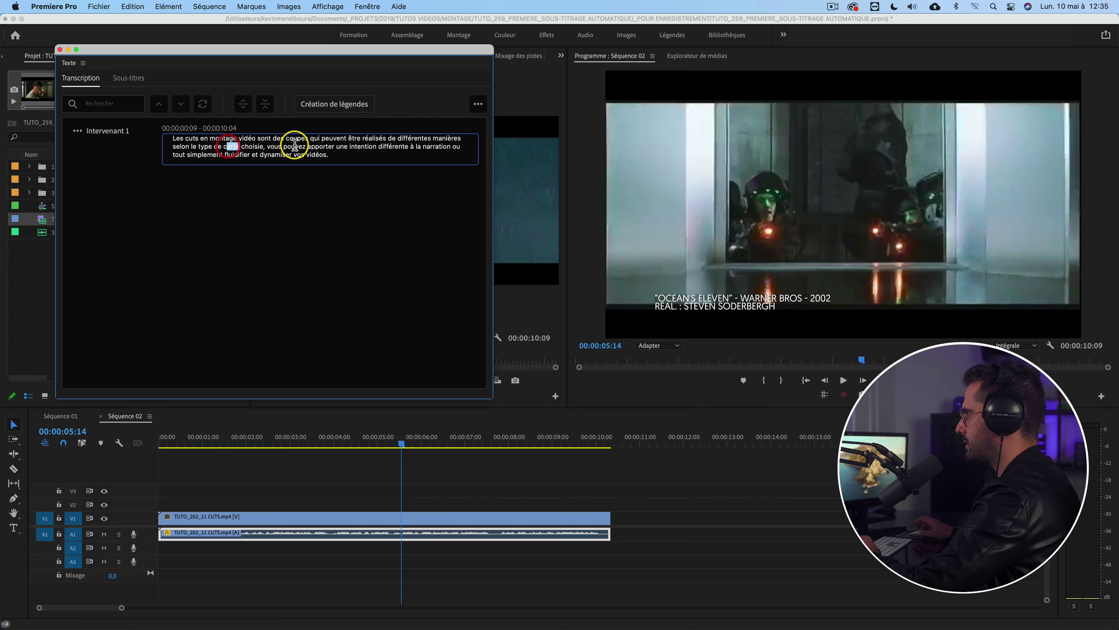
type("s")
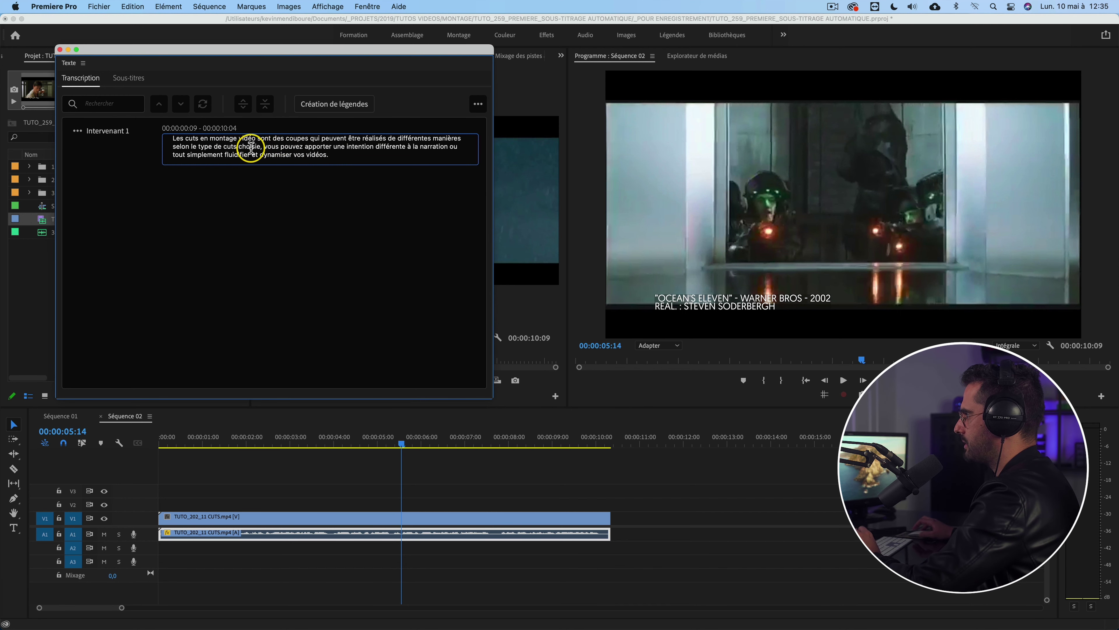
left_click_drag(256, 145, 260, 146)
type("s")
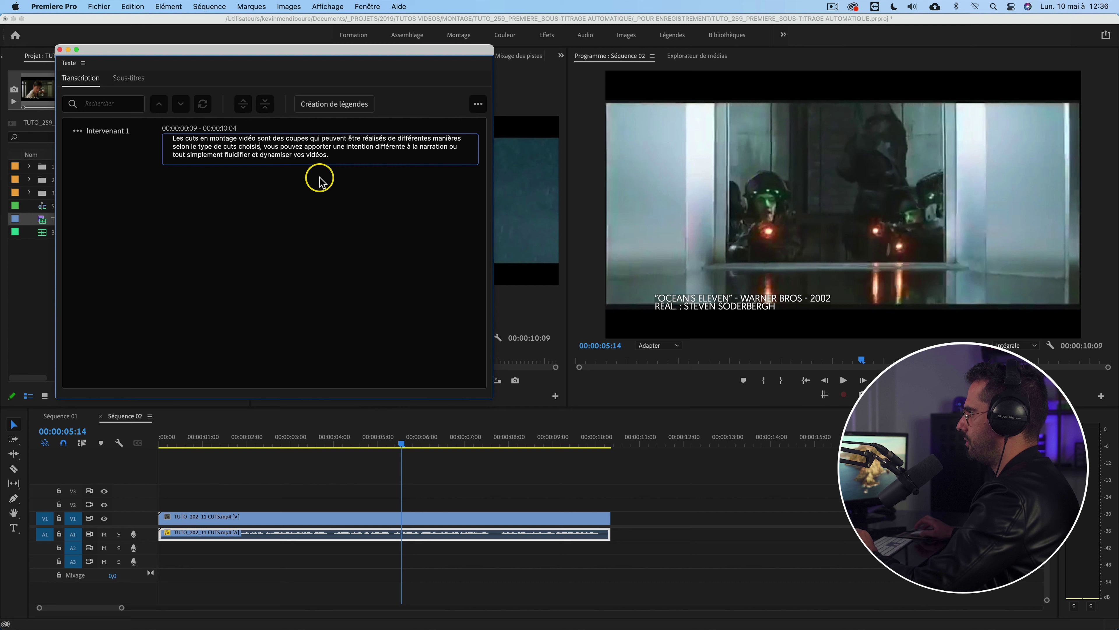
left_click(320, 203)
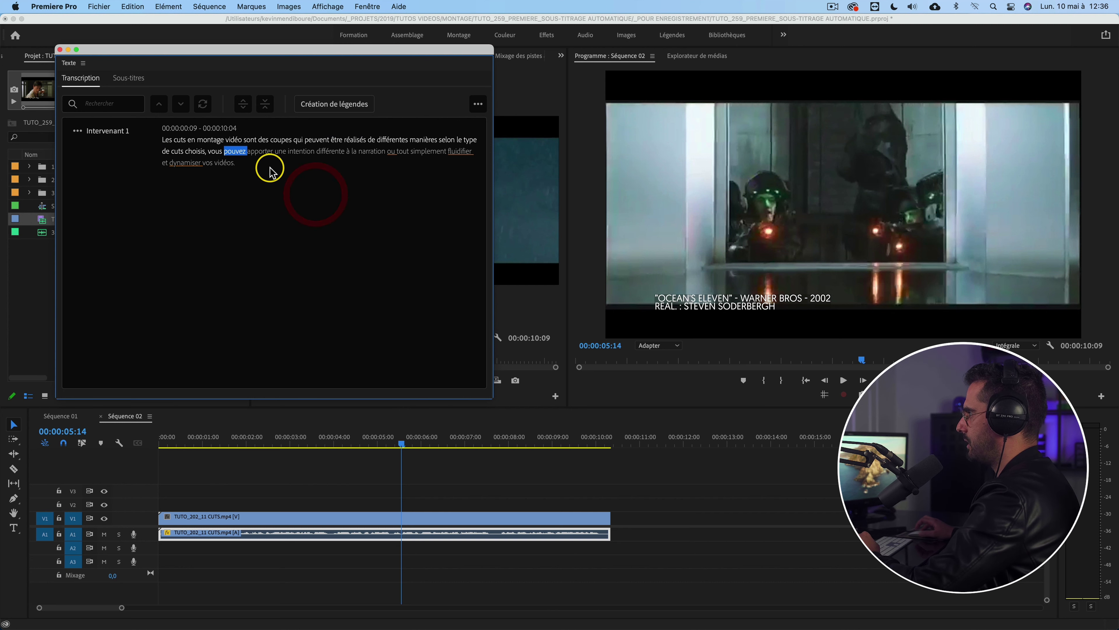
- Create a Sous-titre track from the sequence transcription with style Aucun and play the sequence from the start
left_click(334, 105)
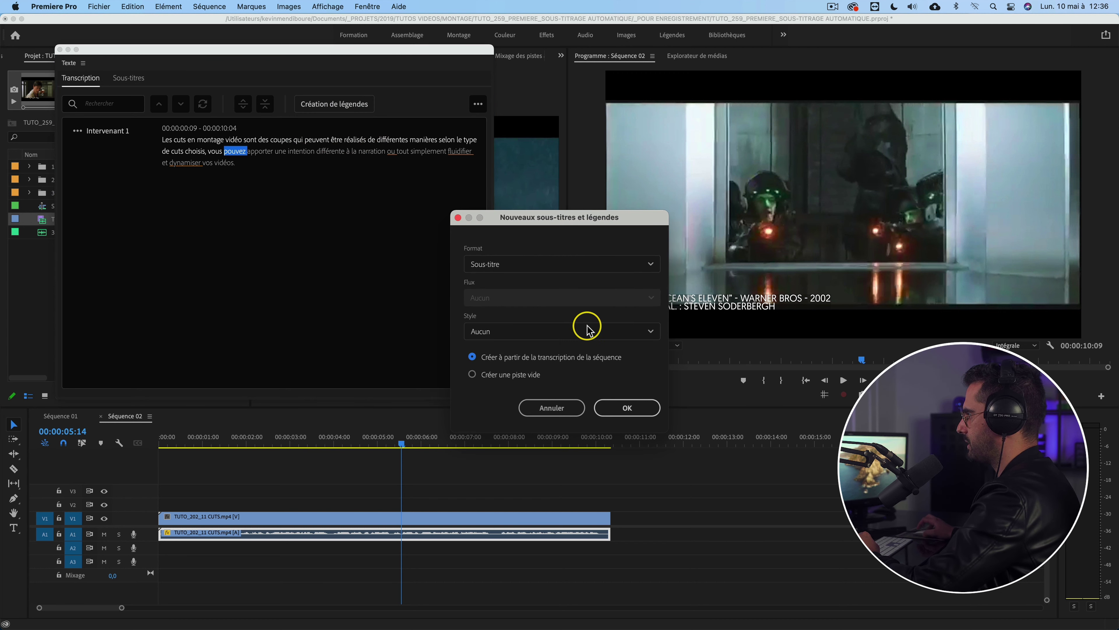
left_click(592, 334)
left_click(669, 320)
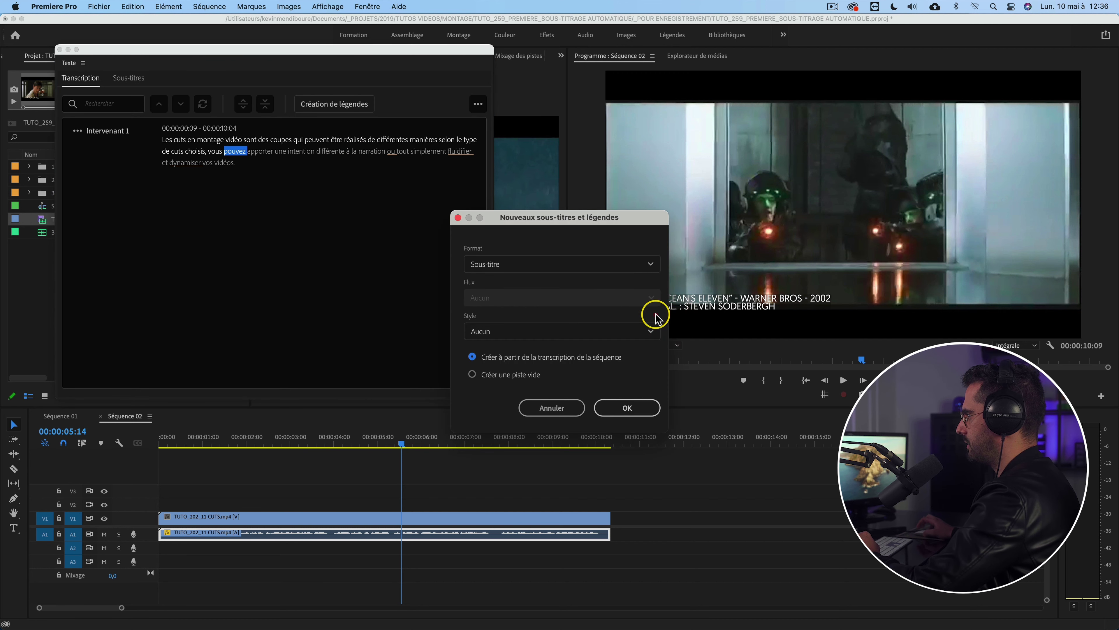
left_click(640, 406)
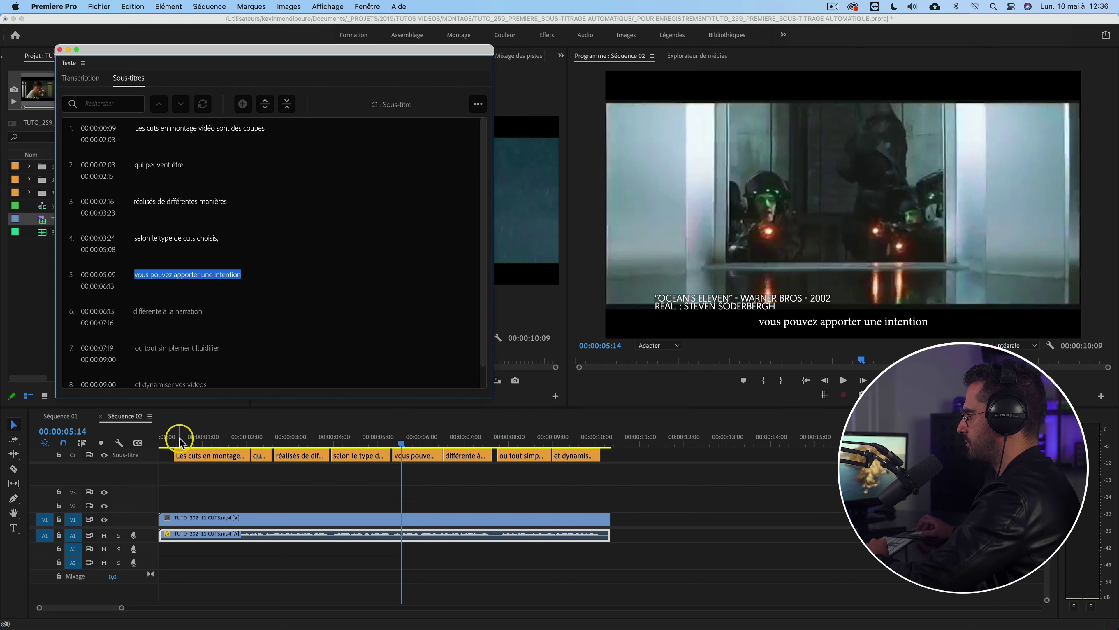
left_click_drag(179, 441, 153, 437)
key("space")
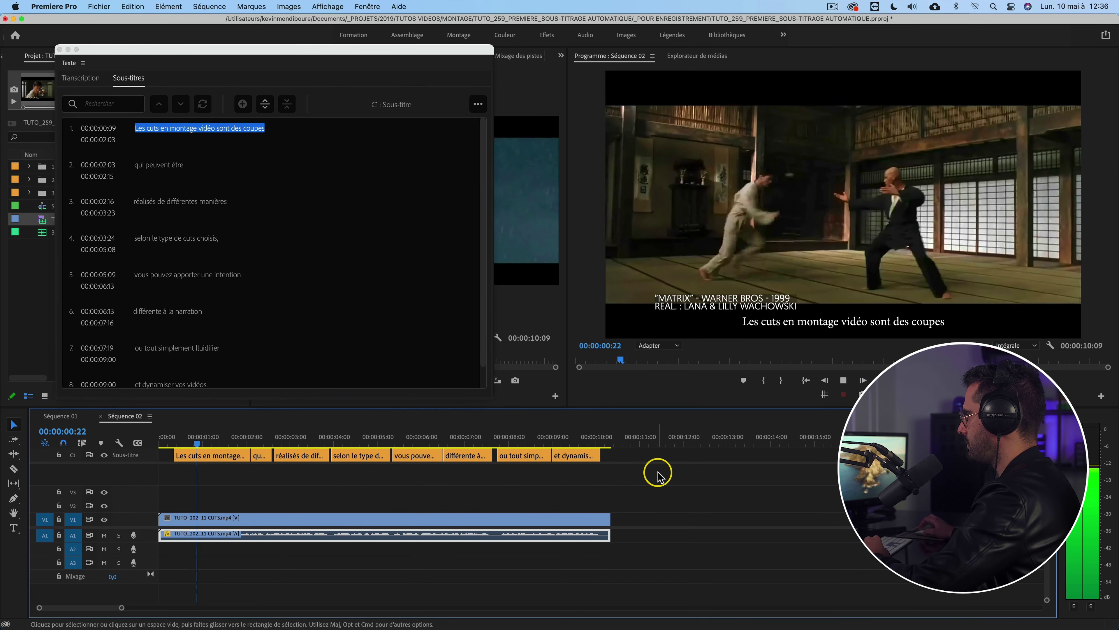